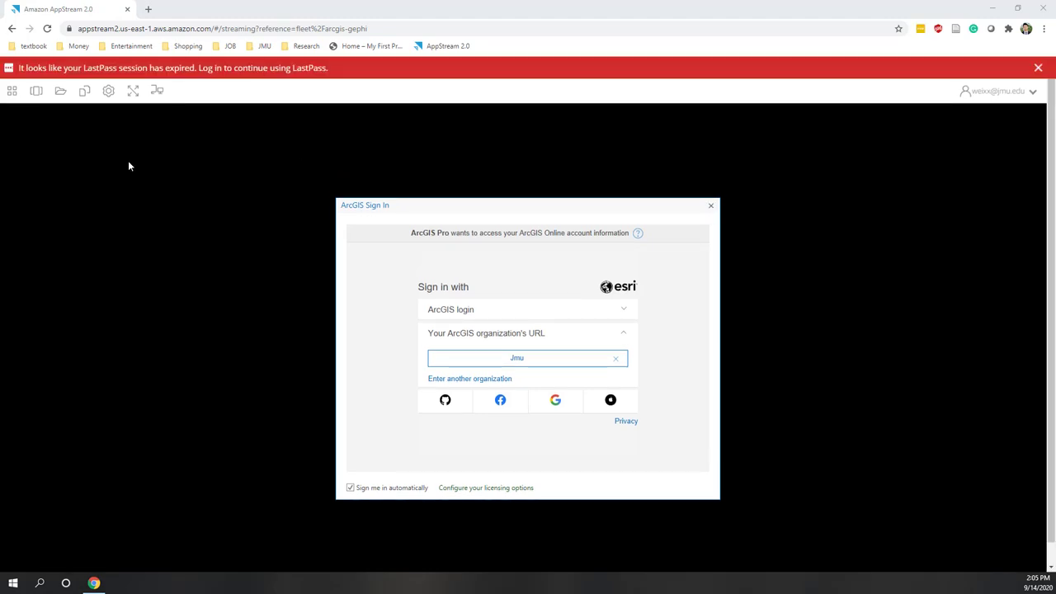
- Dismiss the LastPass expired-session banner and bring the week5 folder up in File Explorer
left_click(1037, 67)
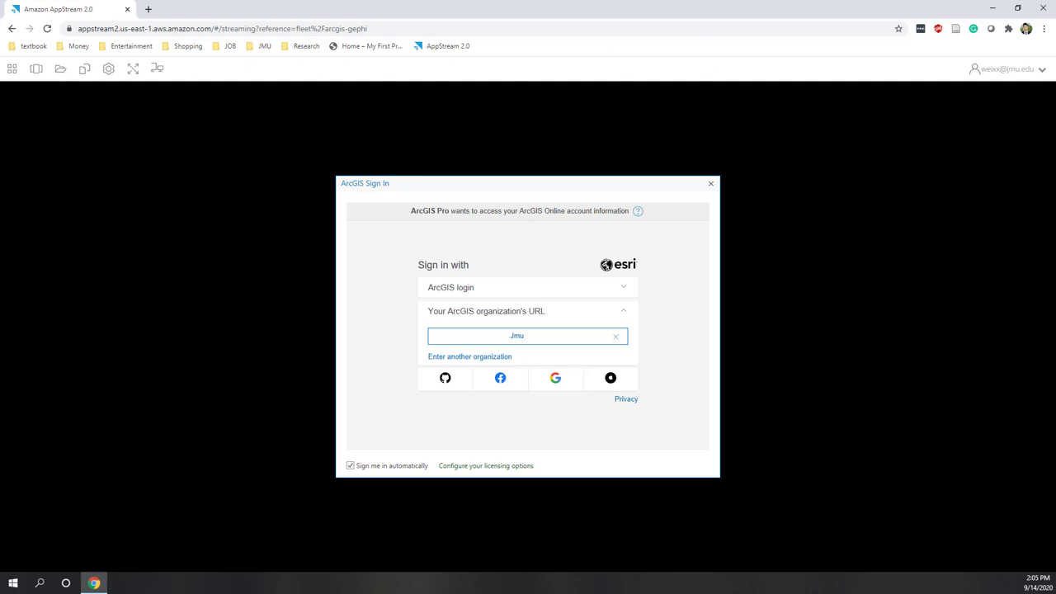
key("super+e")
left_click(576, 240)
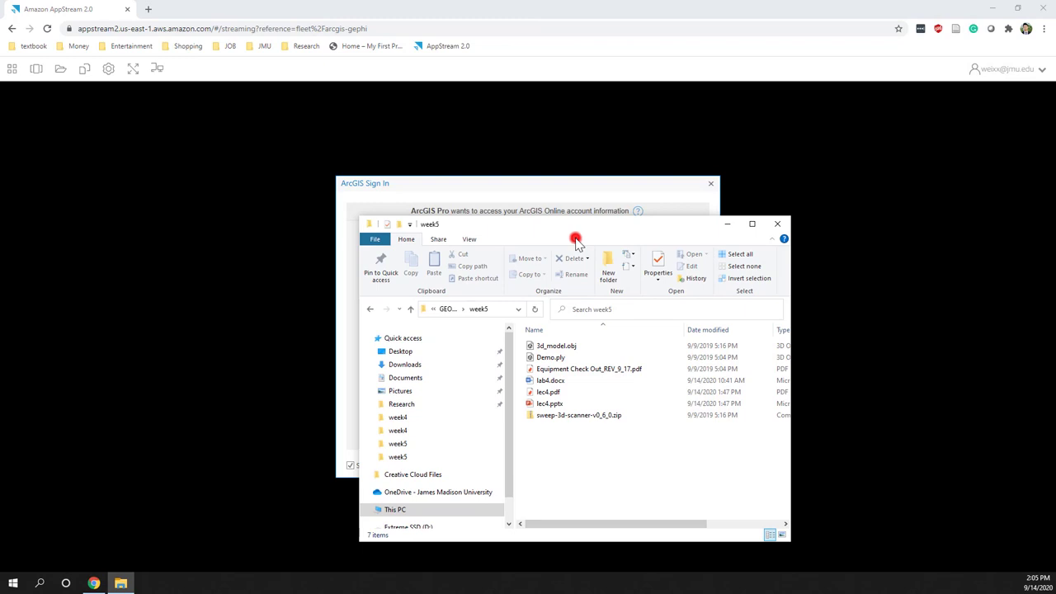
- Select Demo.ply to view its details, then minimize the week5 Explorer window
left_click(552, 361)
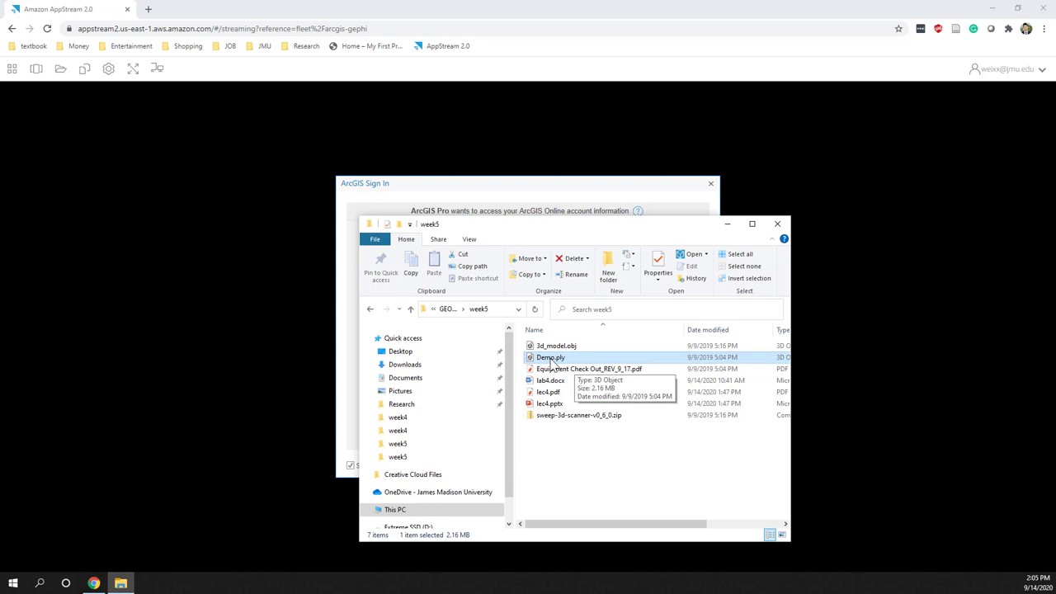
left_click(725, 225)
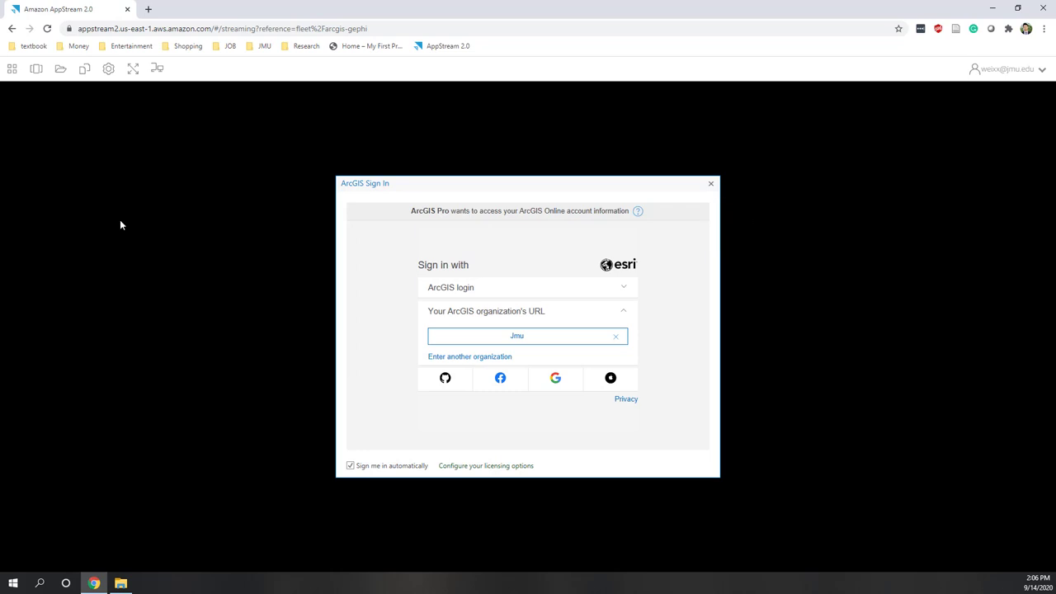
- Browse My Files to OneDrive > Files > geog215_fall2020
left_click(59, 74)
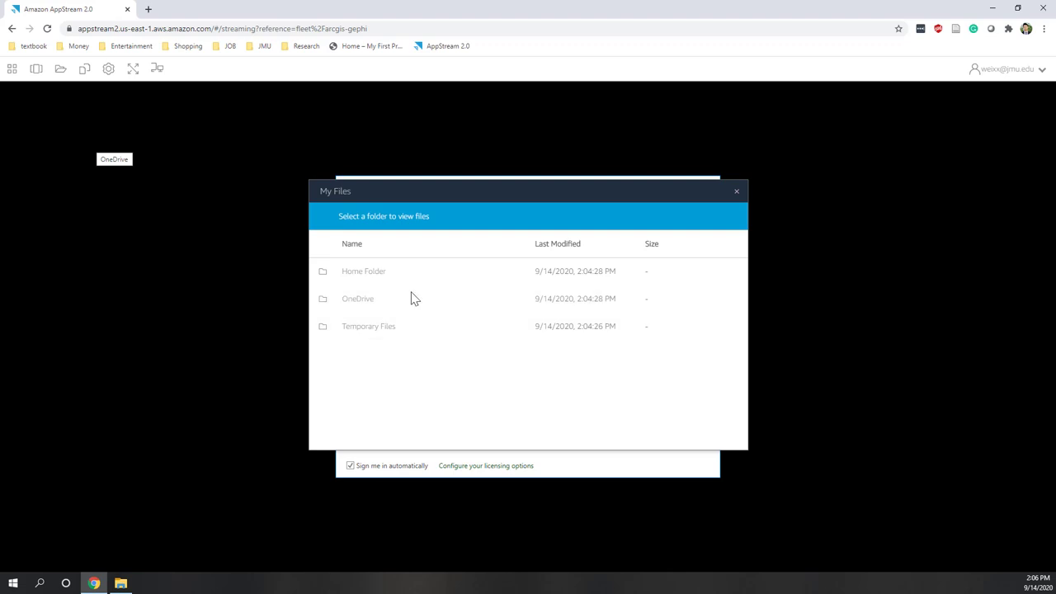
left_click(361, 305)
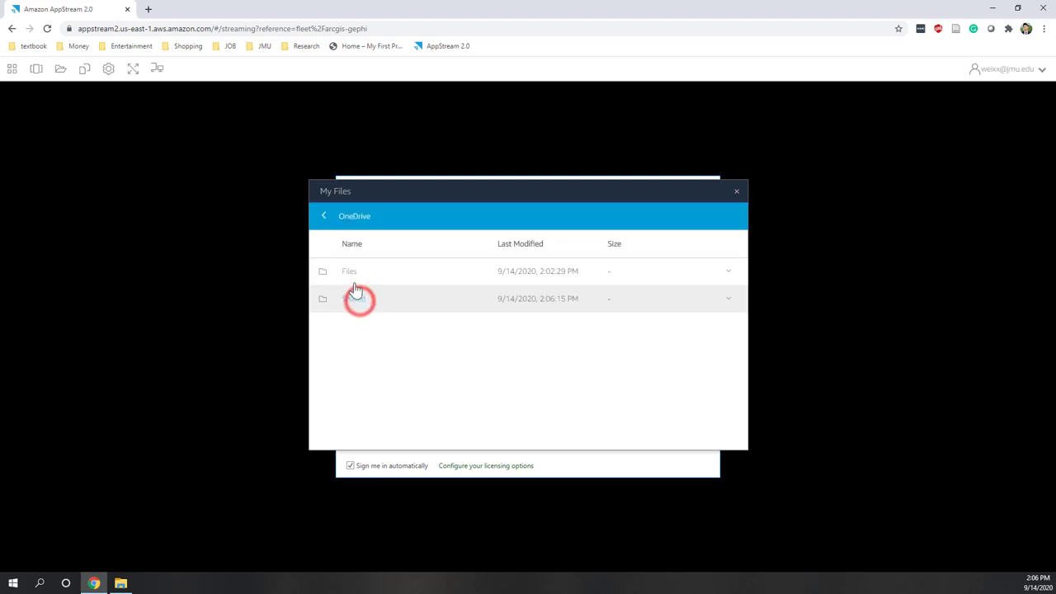
left_click(351, 274)
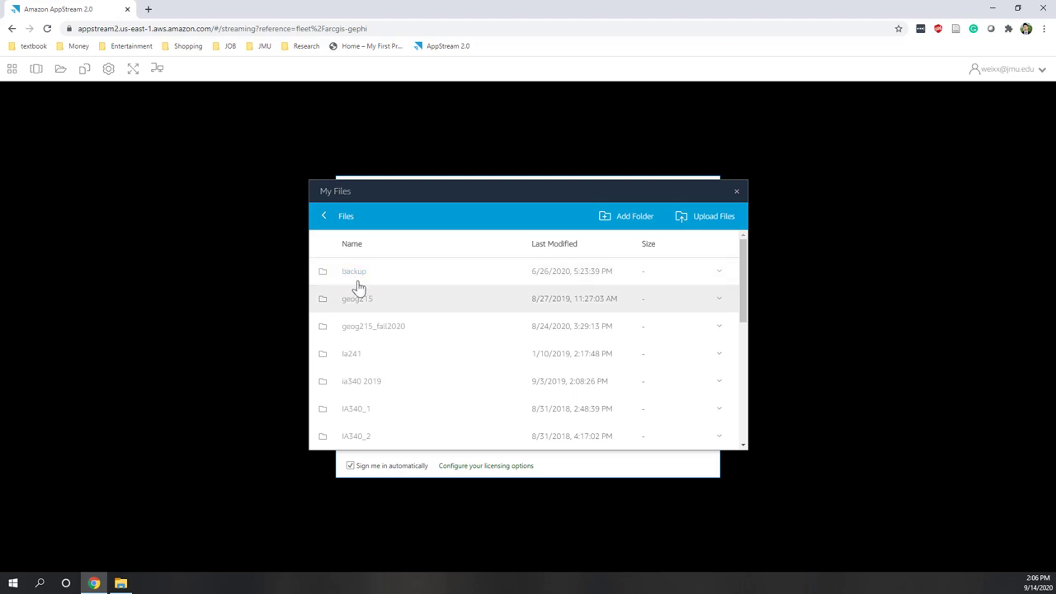
left_click(394, 327)
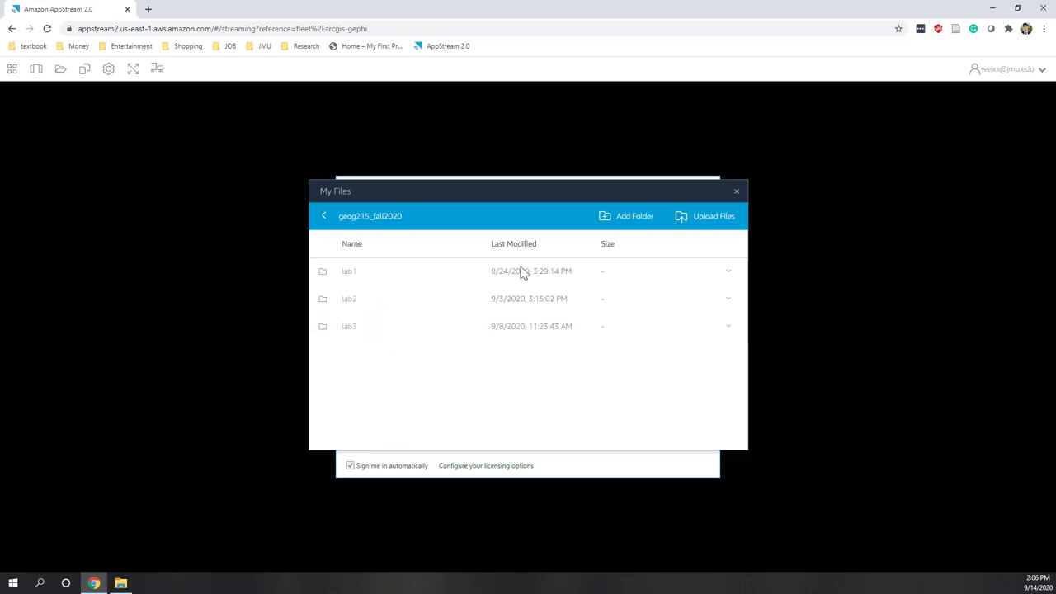
- Add a new folder named lab4 there and open it
left_click(621, 221)
left_click(448, 272)
type("lab4")
key("Return")
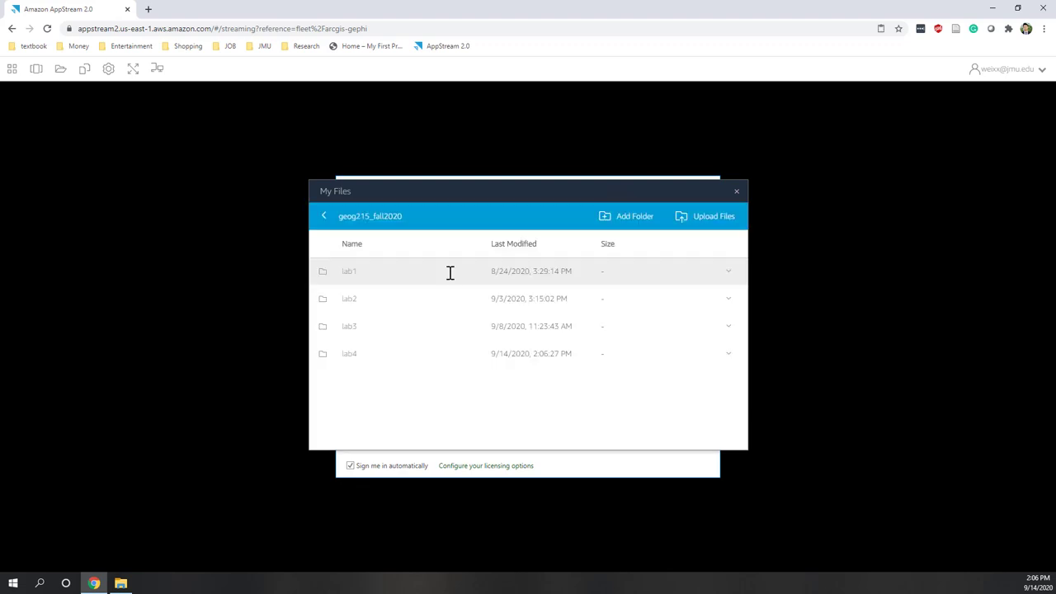
left_click(350, 361)
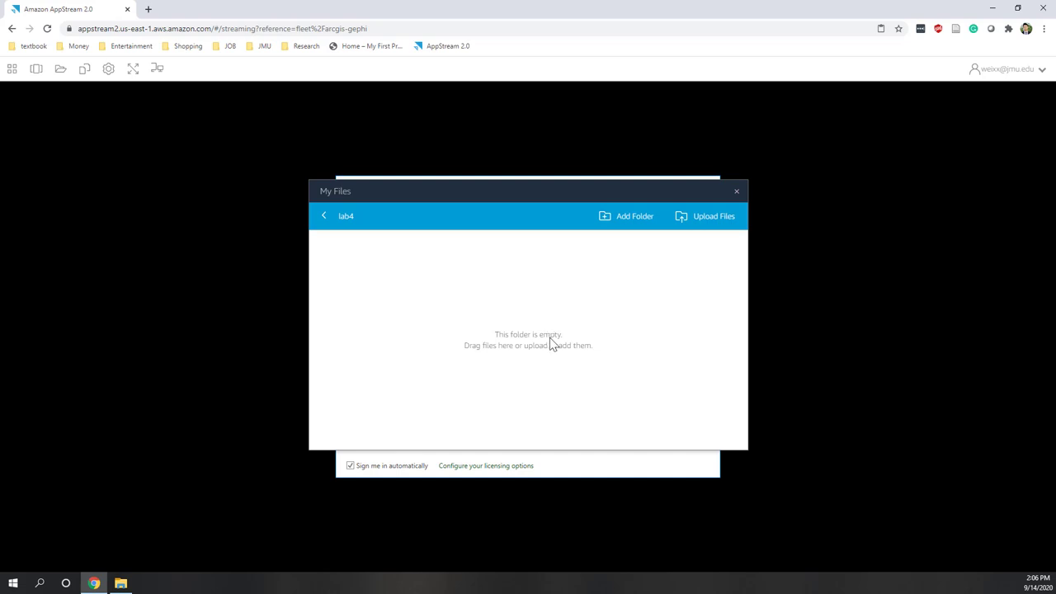
- Upload 3d_model.obj from GEOG215\week5 into lab4, then close My Files
left_click(703, 223)
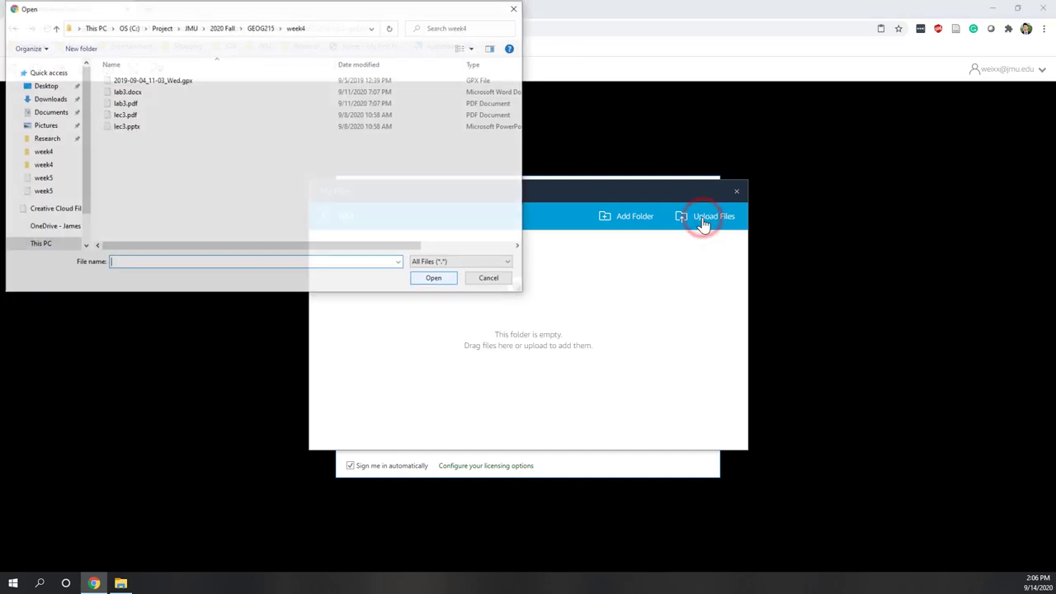
left_click_drag(297, 10, 379, 81)
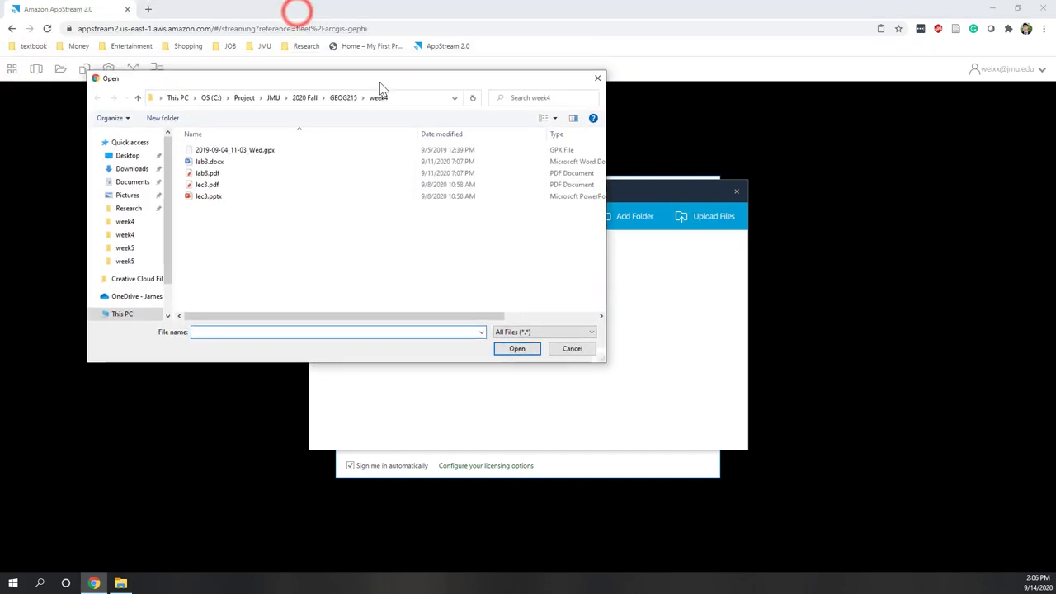
left_click(345, 99)
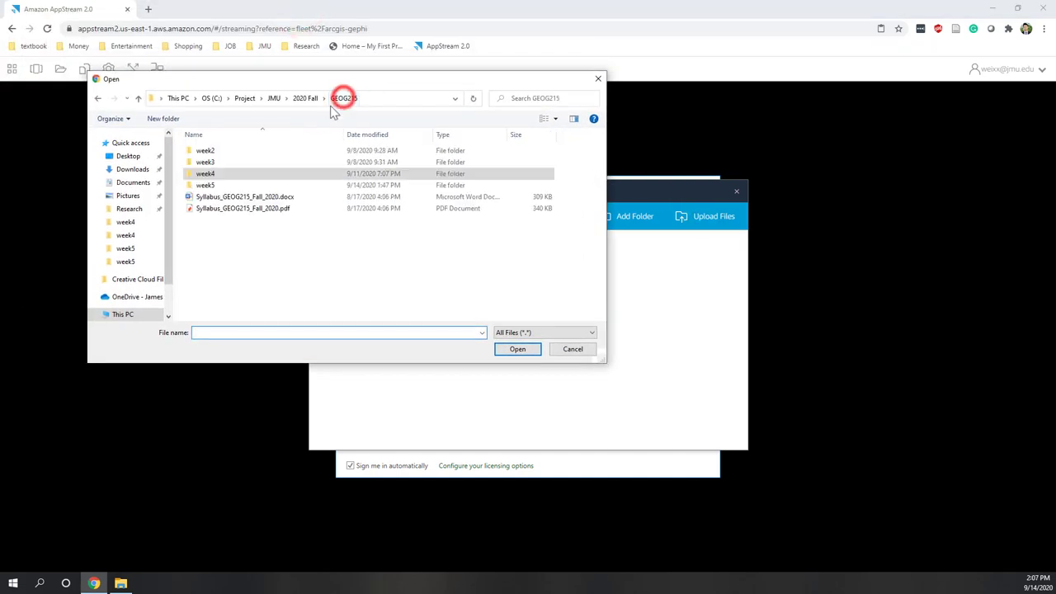
double_click(201, 188)
left_click(206, 162)
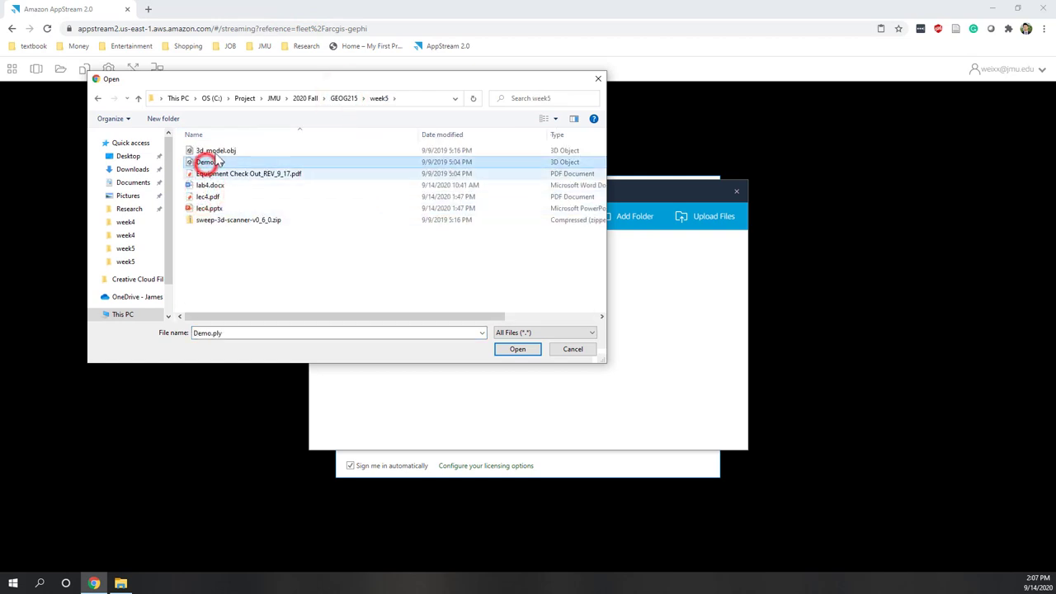
left_click(216, 151)
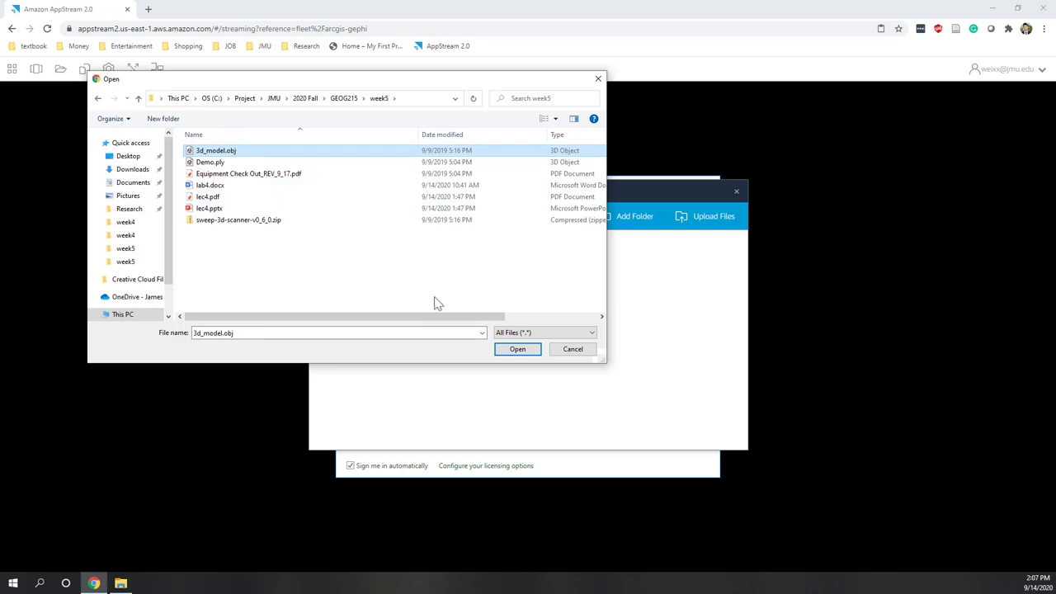
left_click(510, 353)
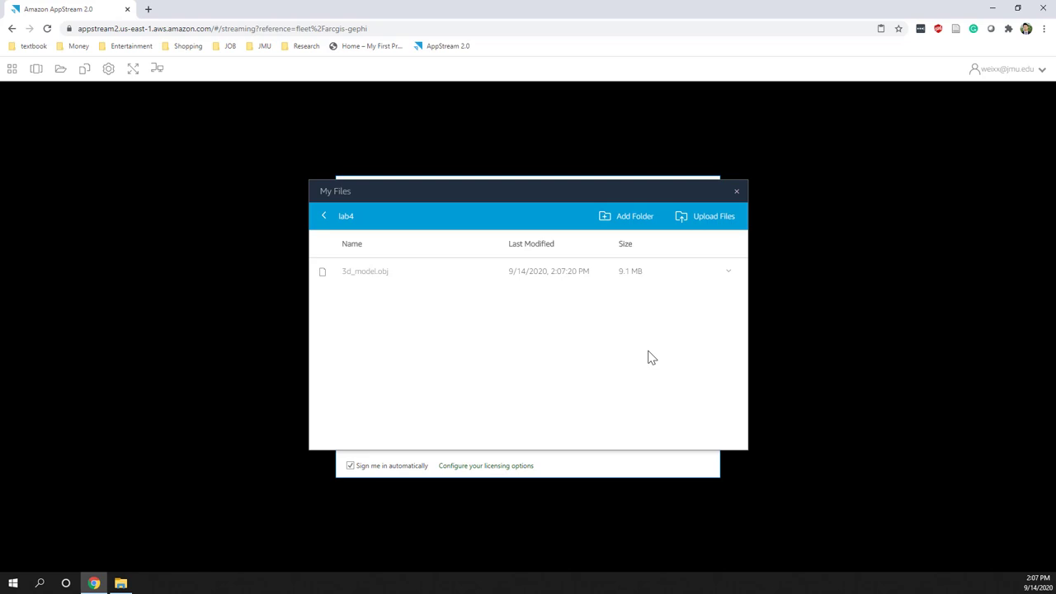
left_click(736, 192)
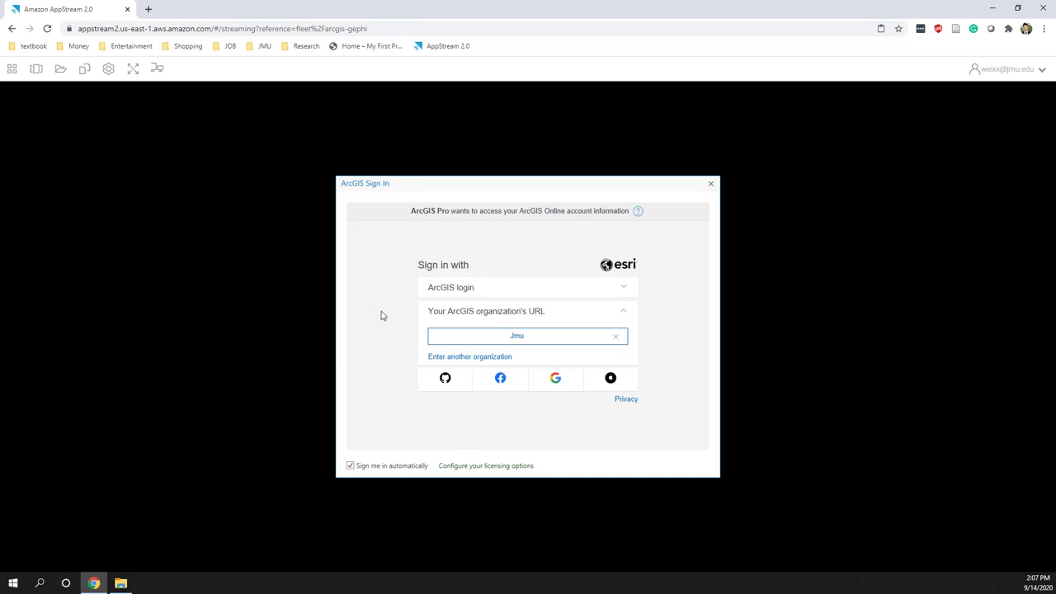
- Sign in through Jmu / James Madison University with username, password and a Duo push
left_click(540, 337)
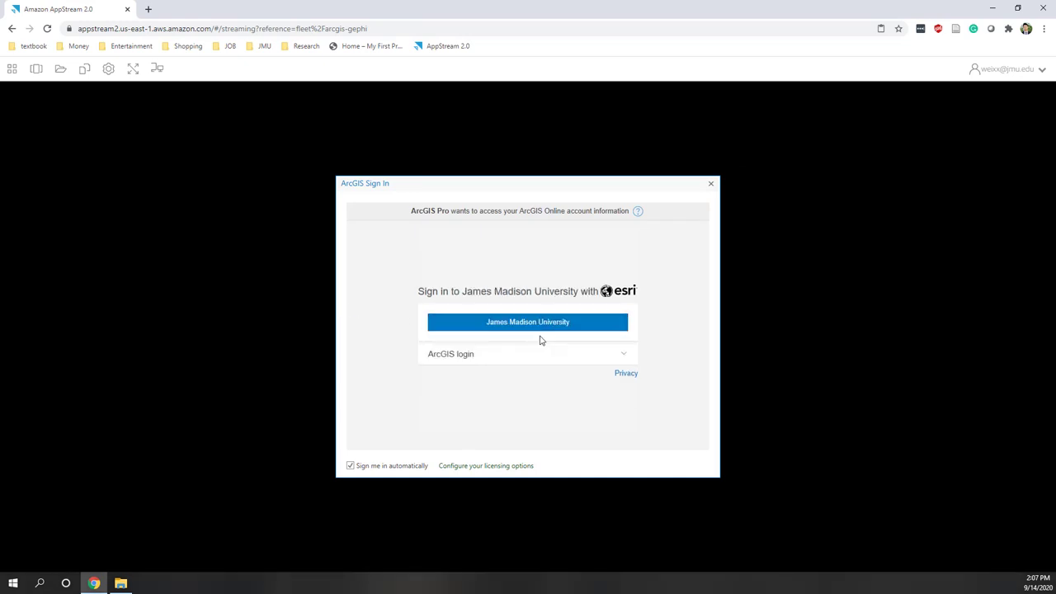
left_click(509, 330)
left_click(374, 387)
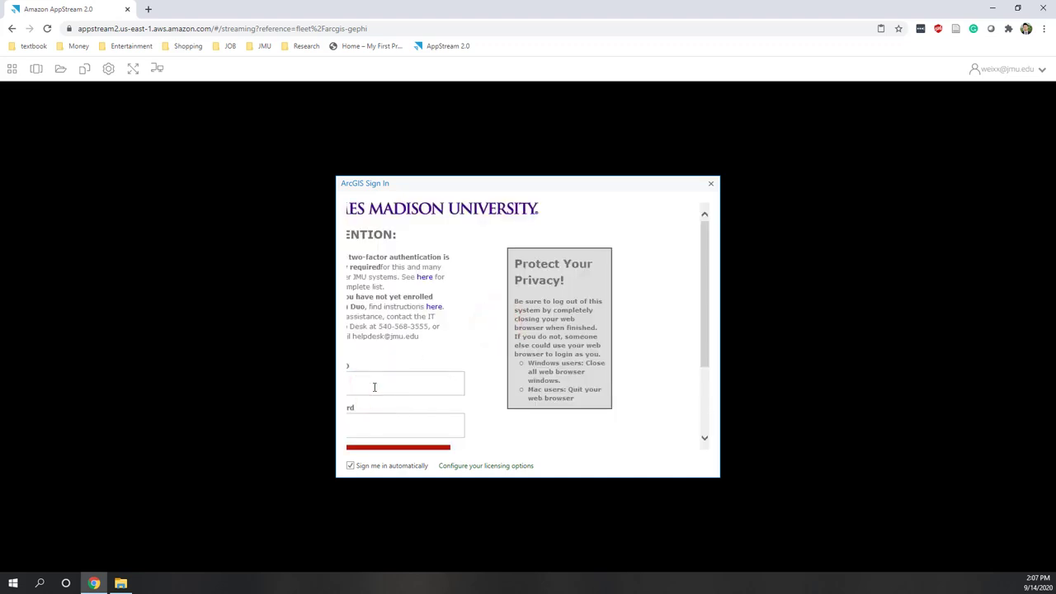
type("•••••••")
key("Return")
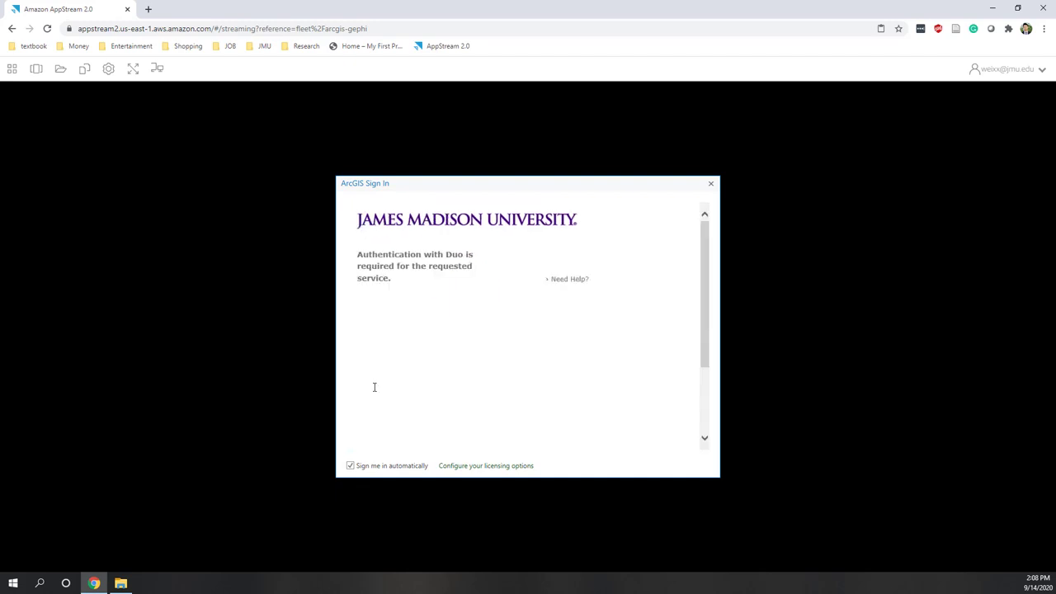
scroll(444, 360, "down", 1)
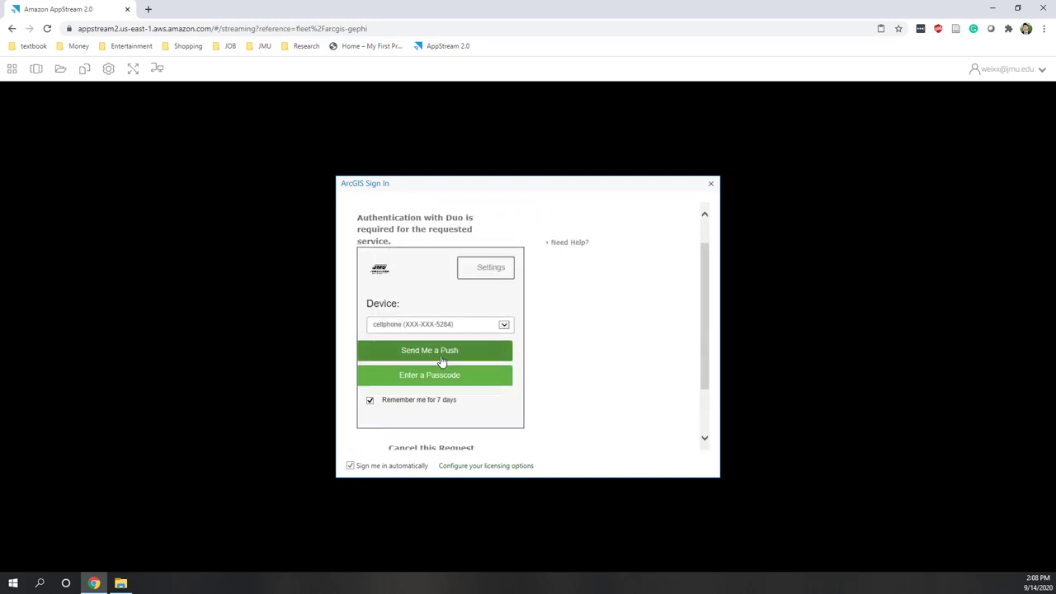
left_click(446, 353)
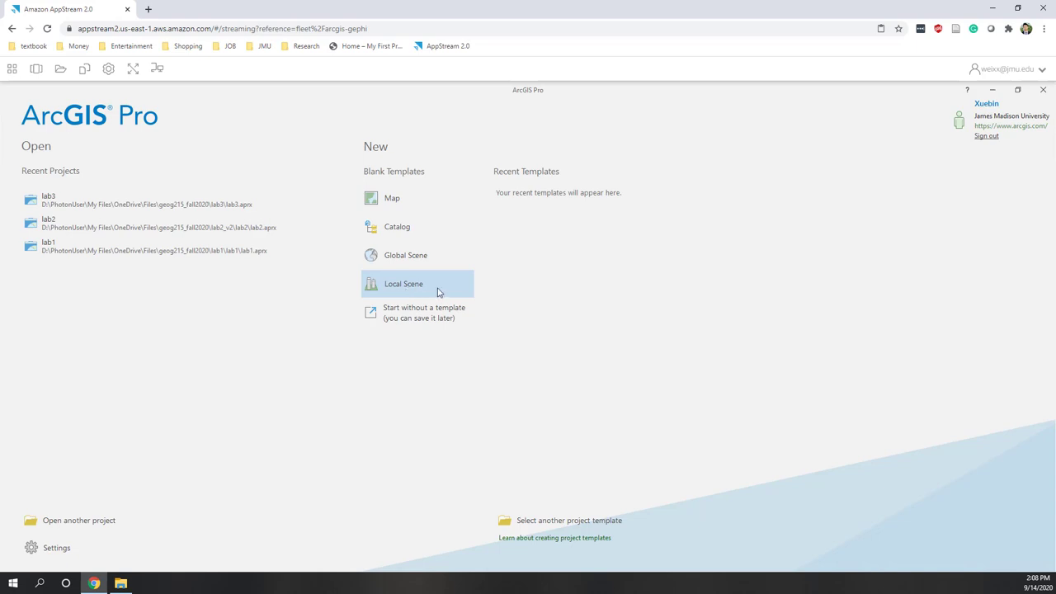
- Start a Local Scene project named lab4 without creating a separate project folder
left_click(393, 287)
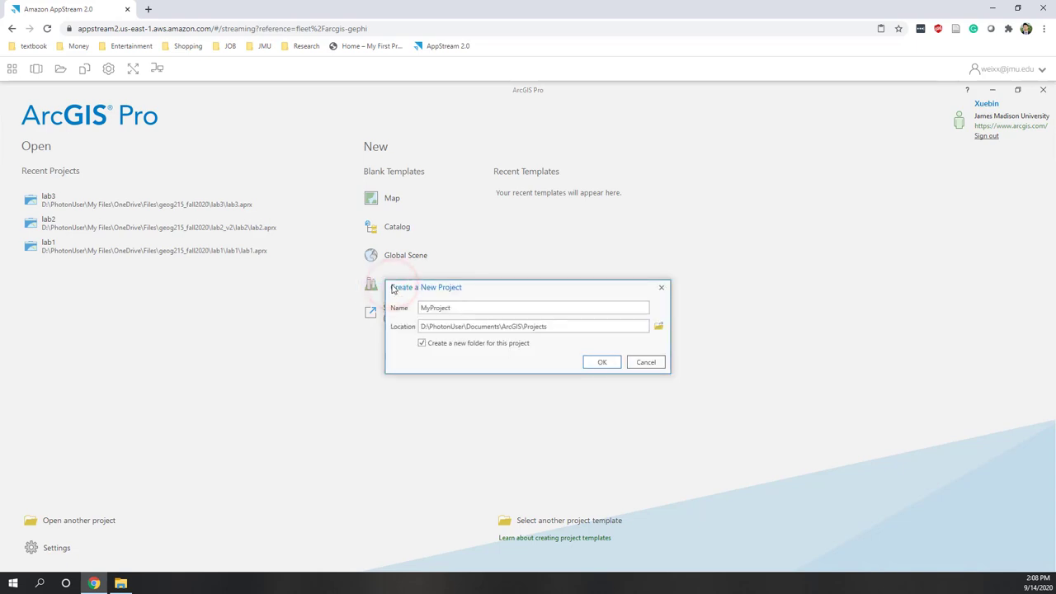
left_click(421, 343)
double_click(459, 307)
type("lab4")
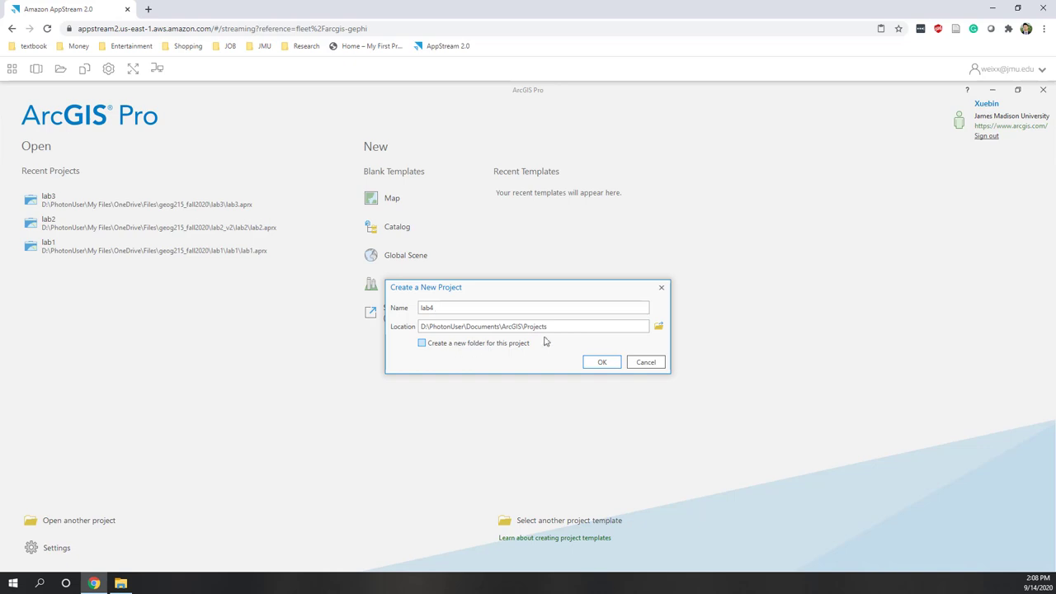
- Set the project location to D:\PhotonUser\My Files\OneDrive\Files\geog215_fall2020\lab4
left_click(659, 327)
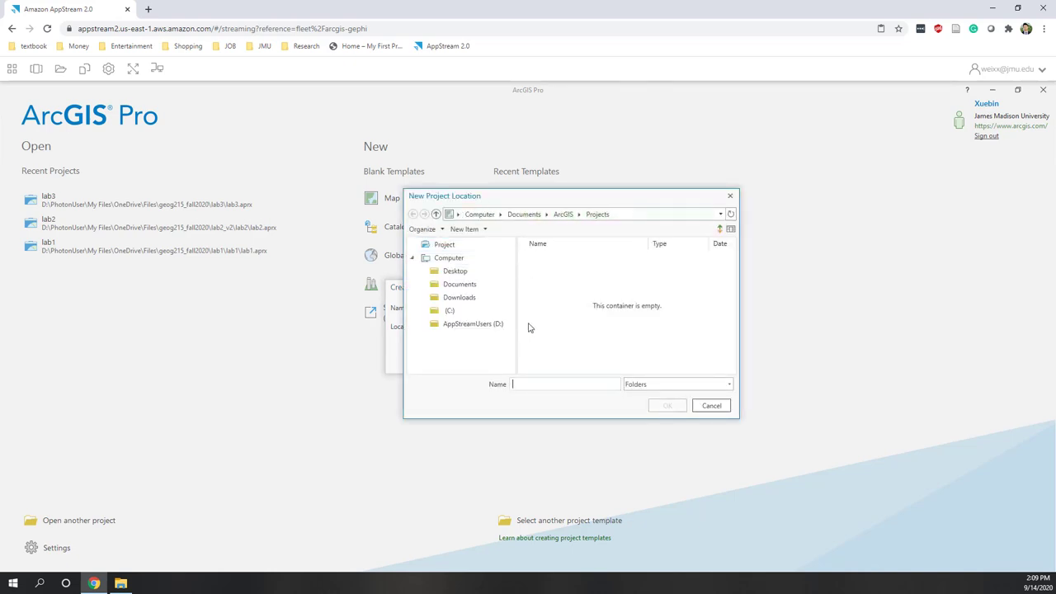
left_click(468, 327)
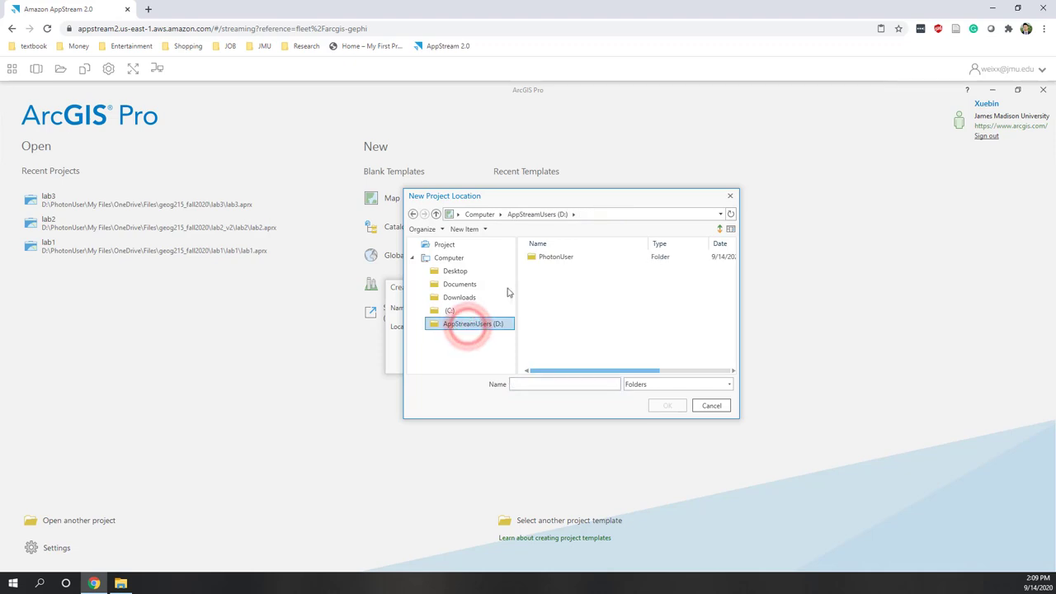
double_click(539, 256)
scroll(579, 338, "down", 3)
double_click(551, 300)
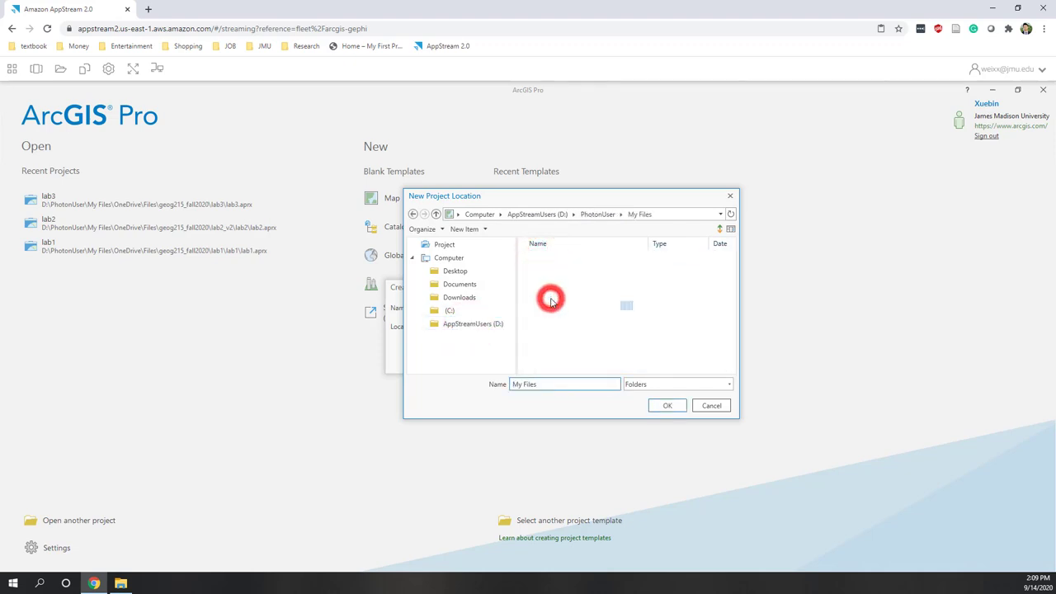
left_click(546, 270)
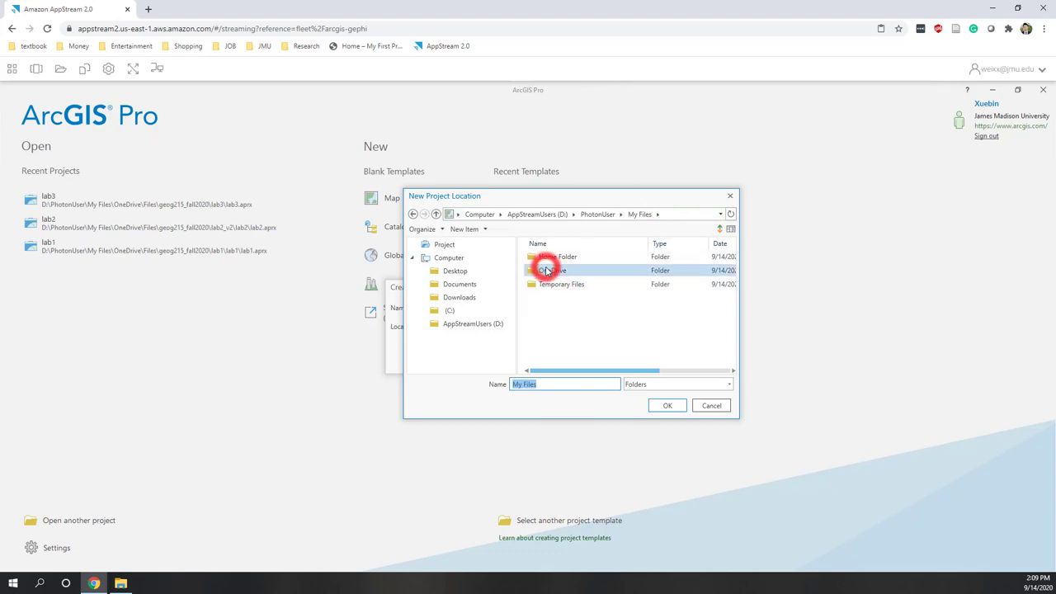
double_click(546, 271)
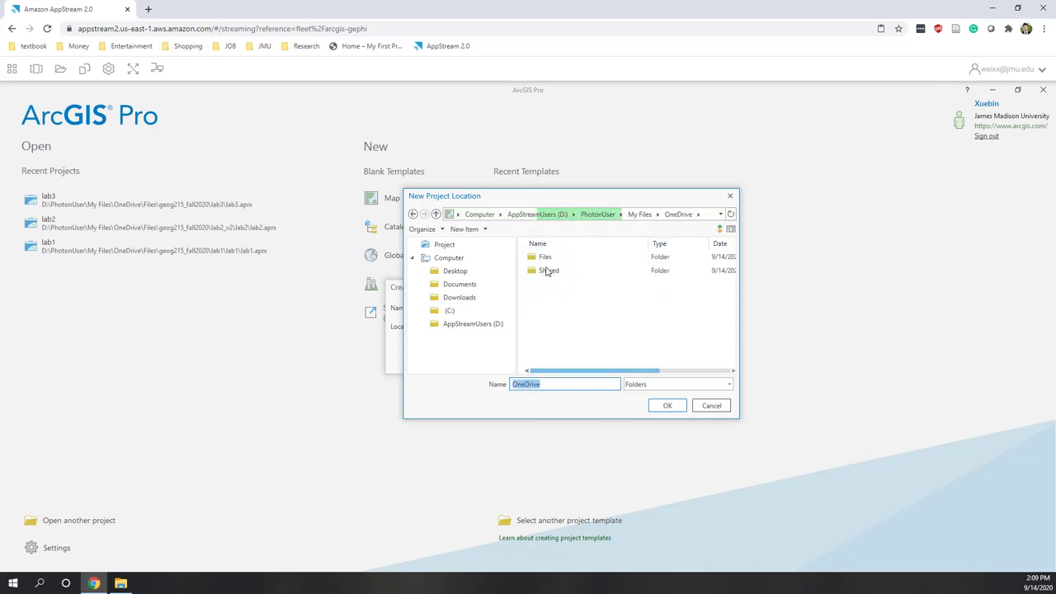
double_click(542, 257)
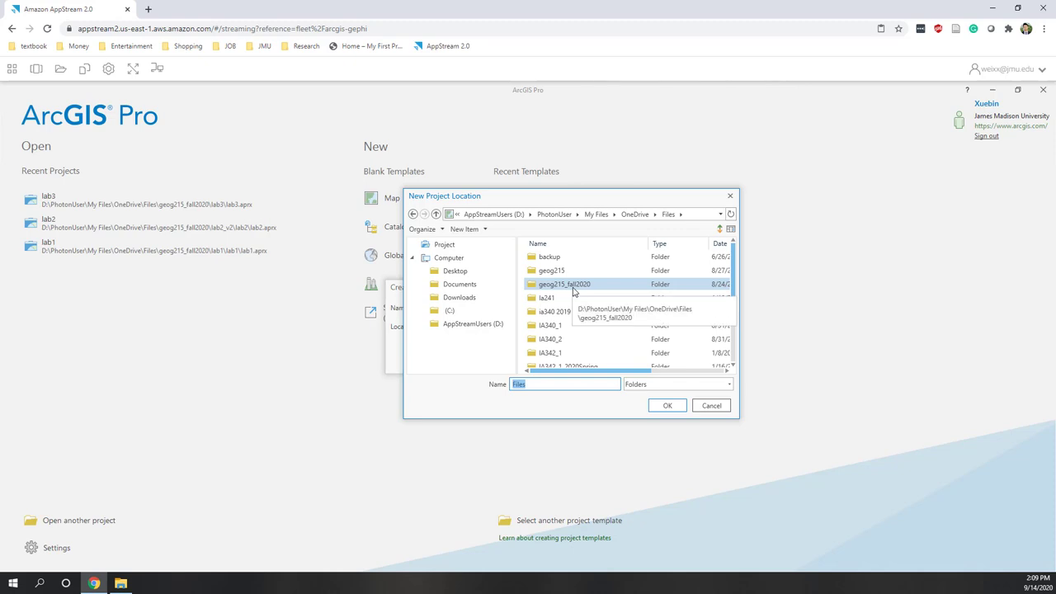
double_click(573, 287)
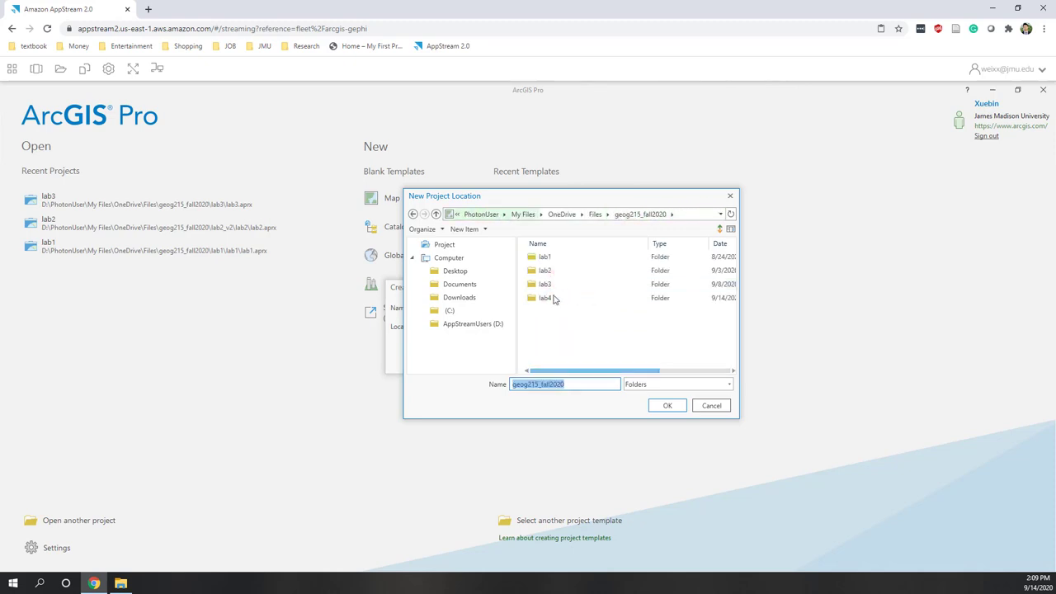
left_click(551, 298)
left_click(678, 407)
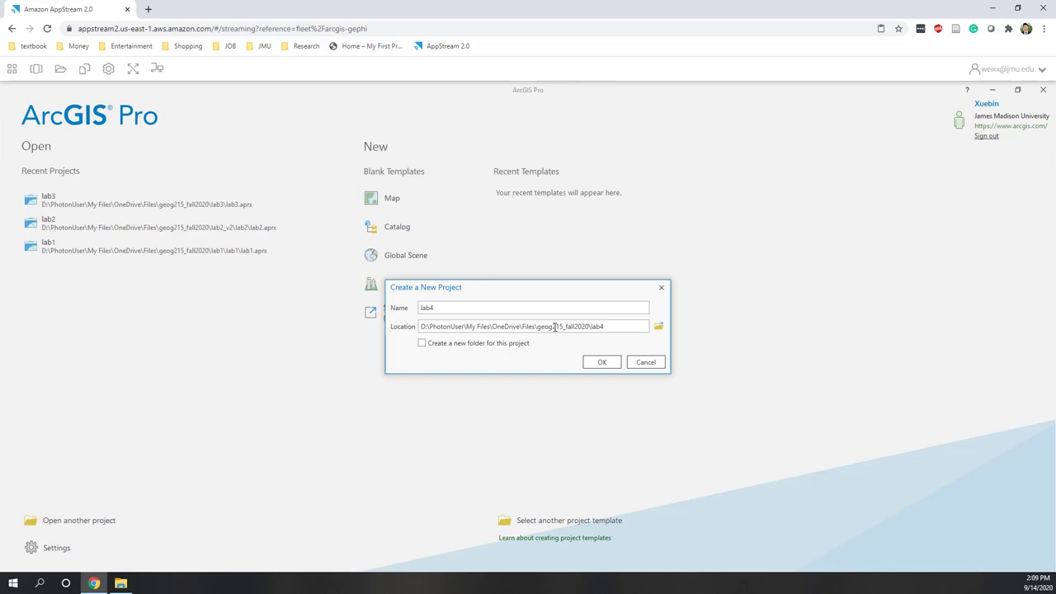
- Create the lab4 project and expand Catalog Folders > lab4 to see ImportLog, lab4.gdb, lab4.tbx
left_click(599, 363)
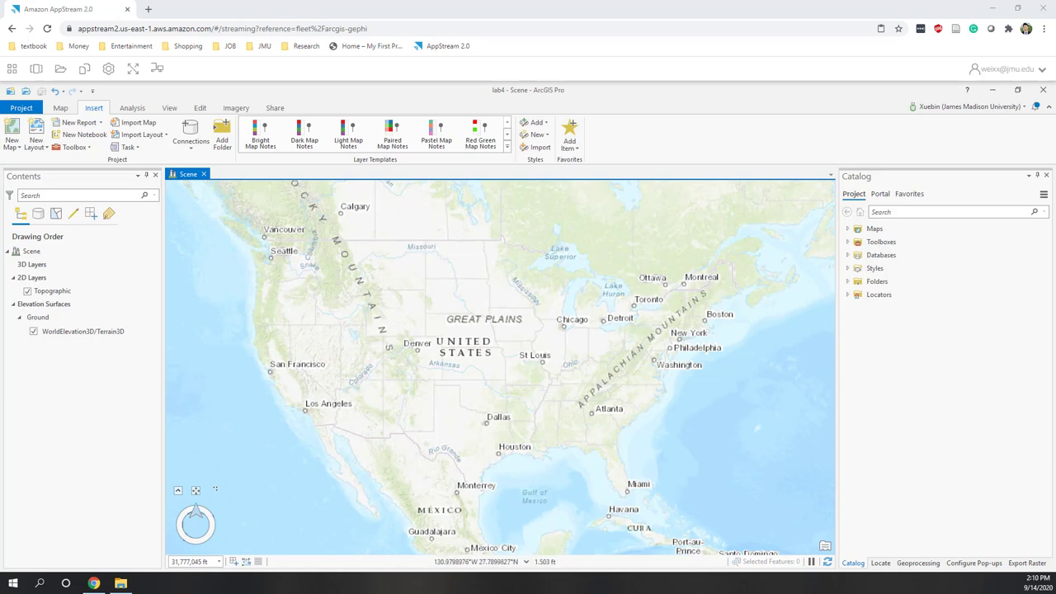
left_click(202, 531)
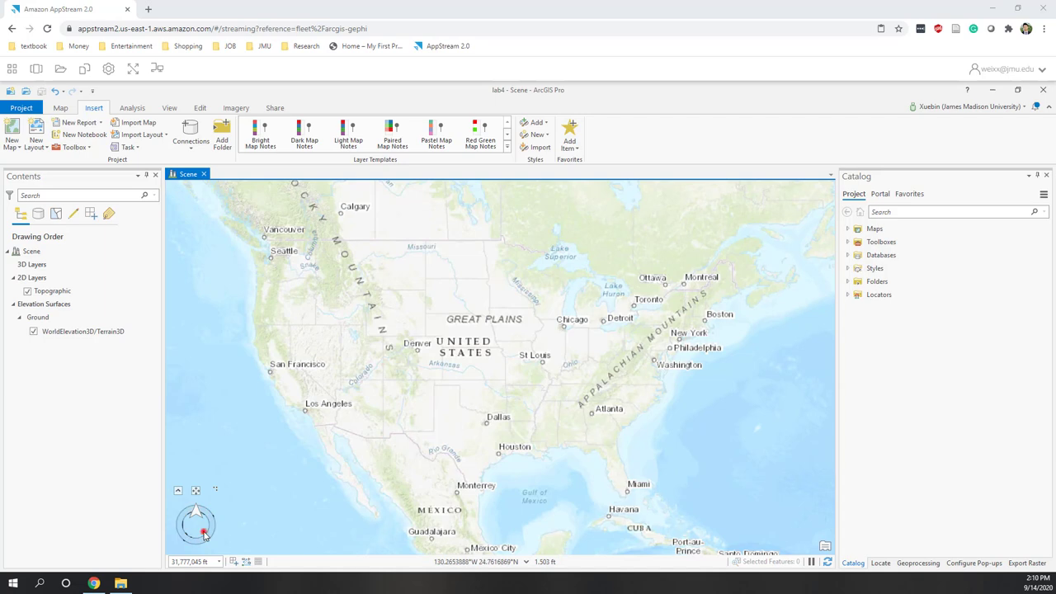
left_click(847, 282)
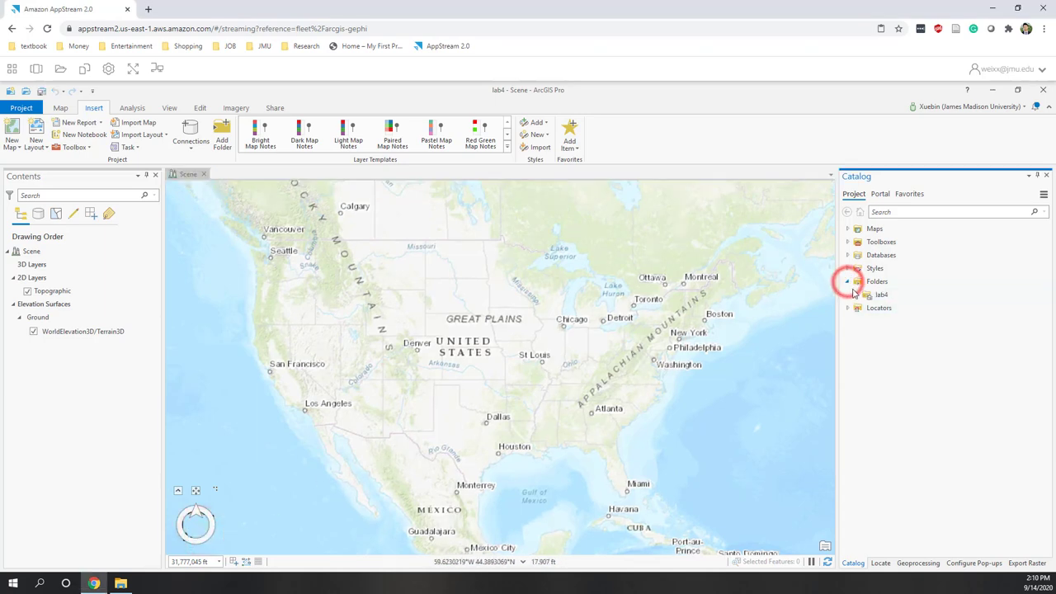
left_click(857, 295)
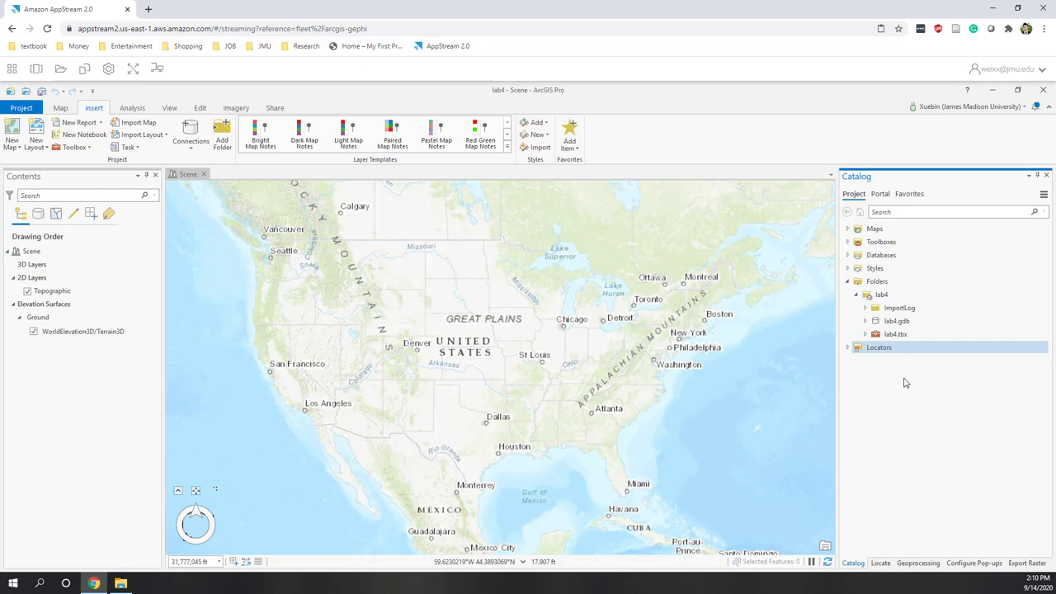
left_click(899, 321)
left_click(894, 334)
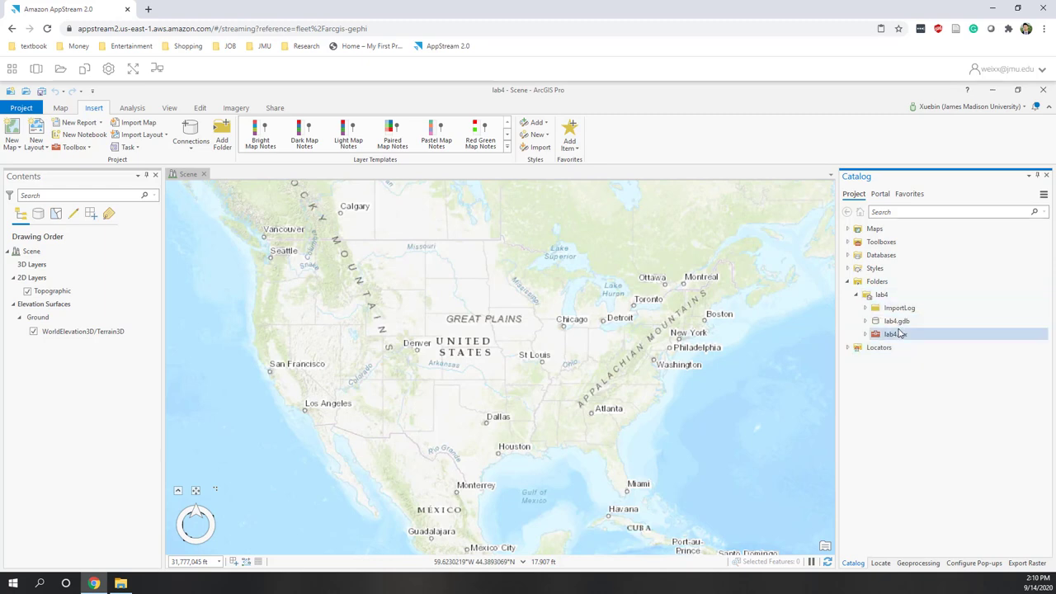
left_click(897, 310)
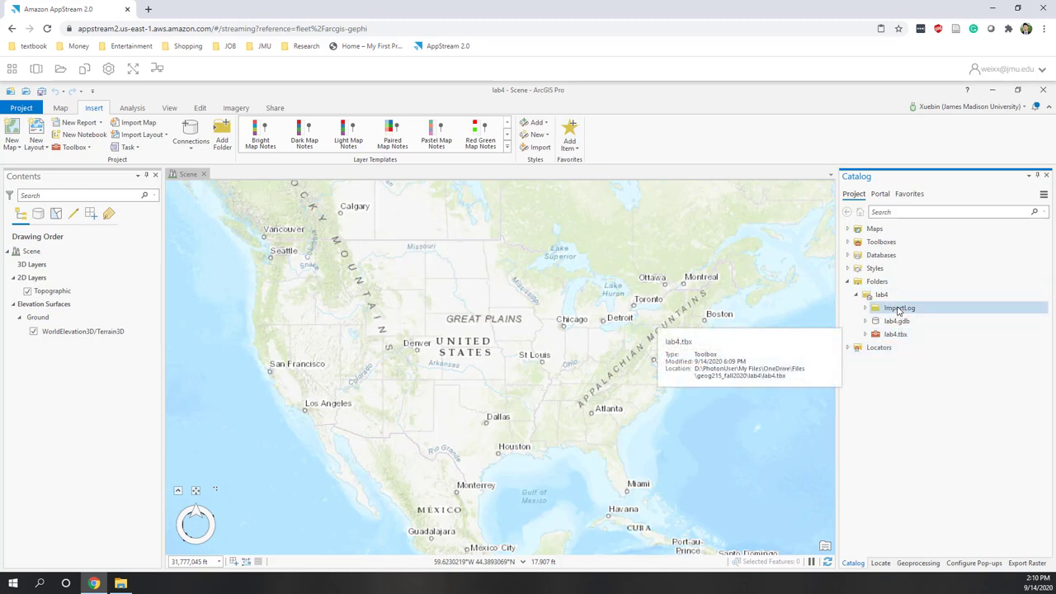
left_click(913, 396)
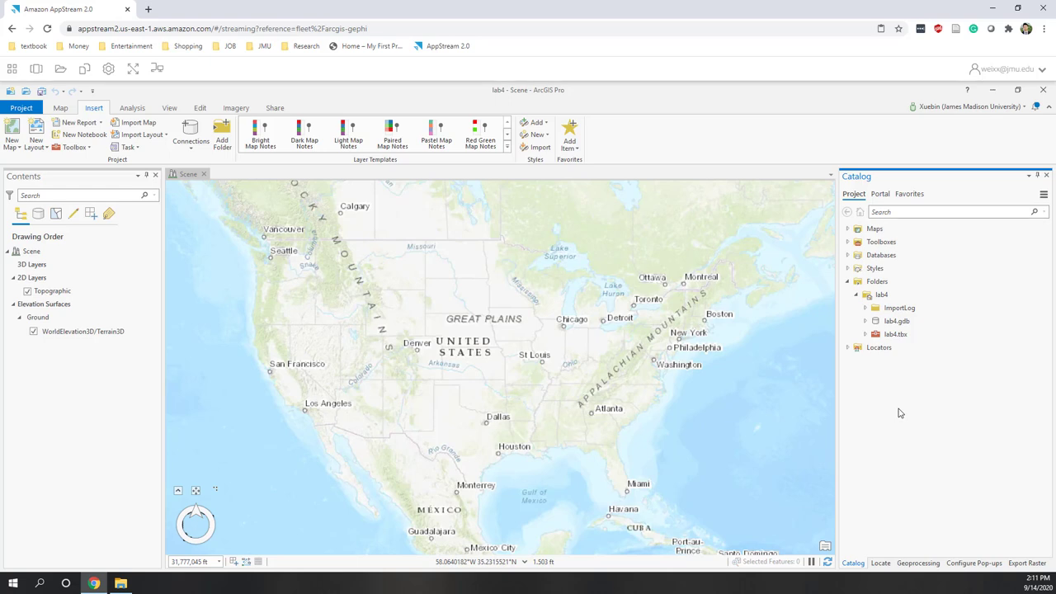
- From Analysis > Tools, search 'import 3d' and open the Import 3D Files tool
left_click(74, 147)
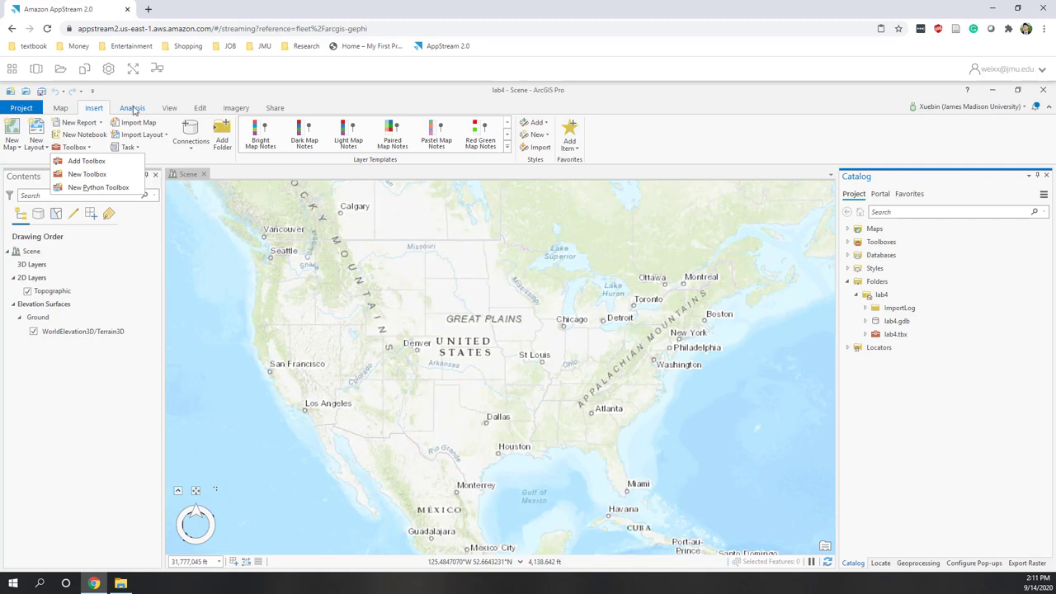
left_click(132, 109)
left_click(146, 128)
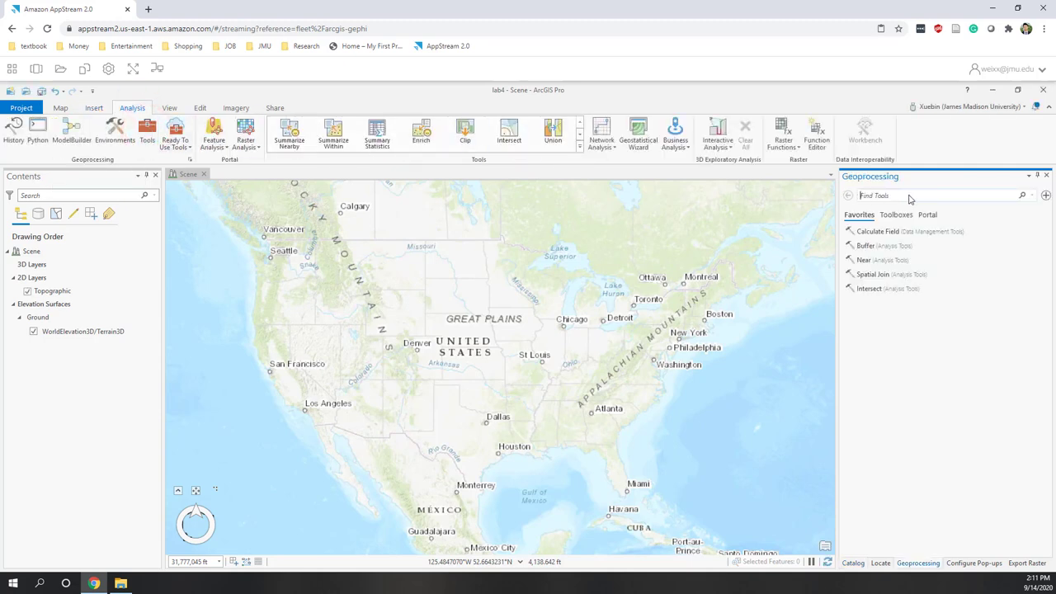
left_click(910, 199)
type("import 3d")
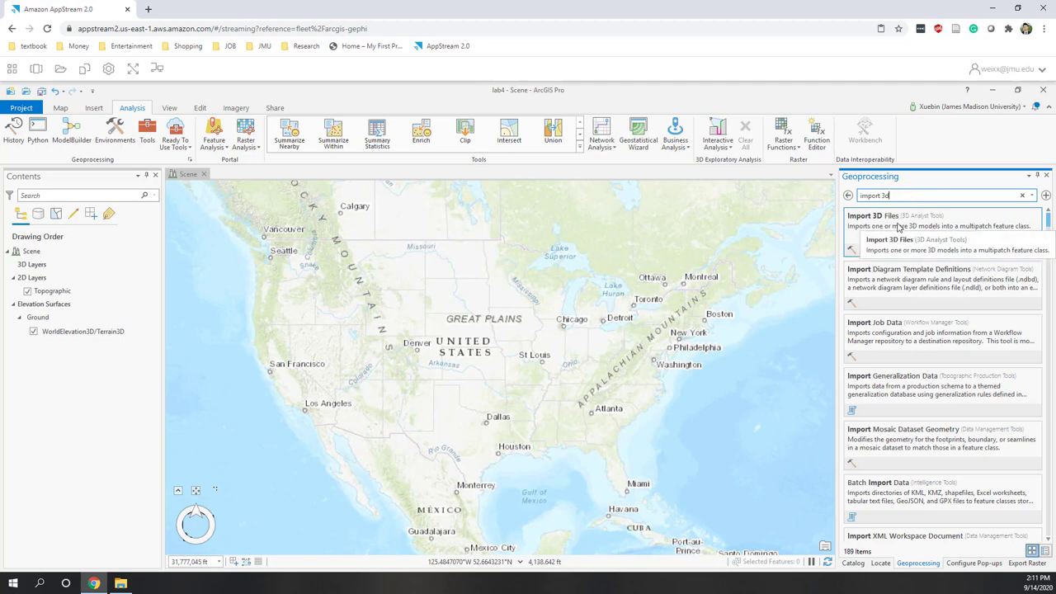
left_click(898, 228)
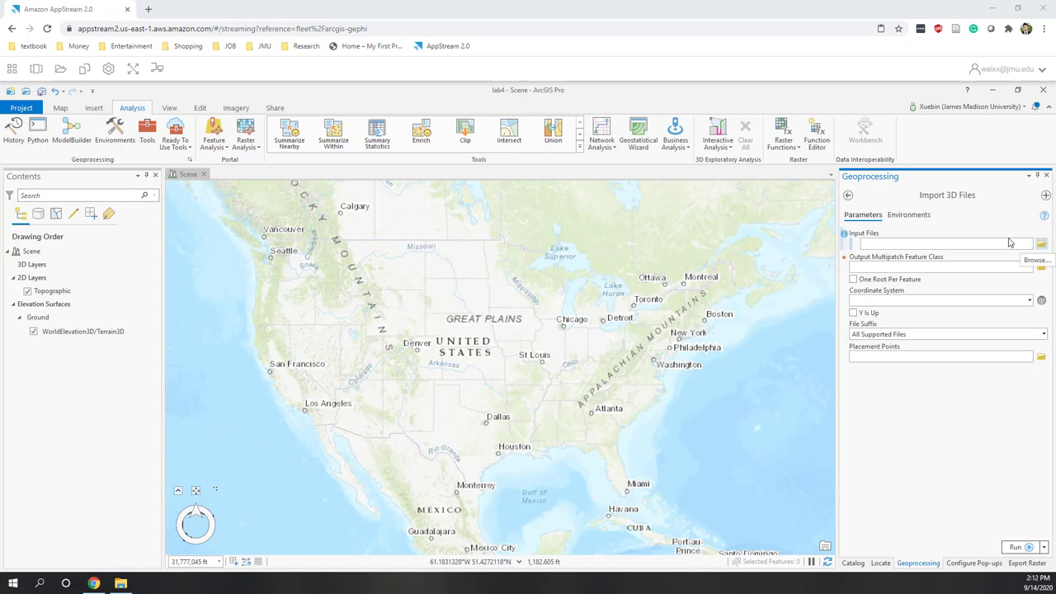
- Choose 3d_model.obj from the lab4 folder as the Import 3D Files input
left_click(1042, 246)
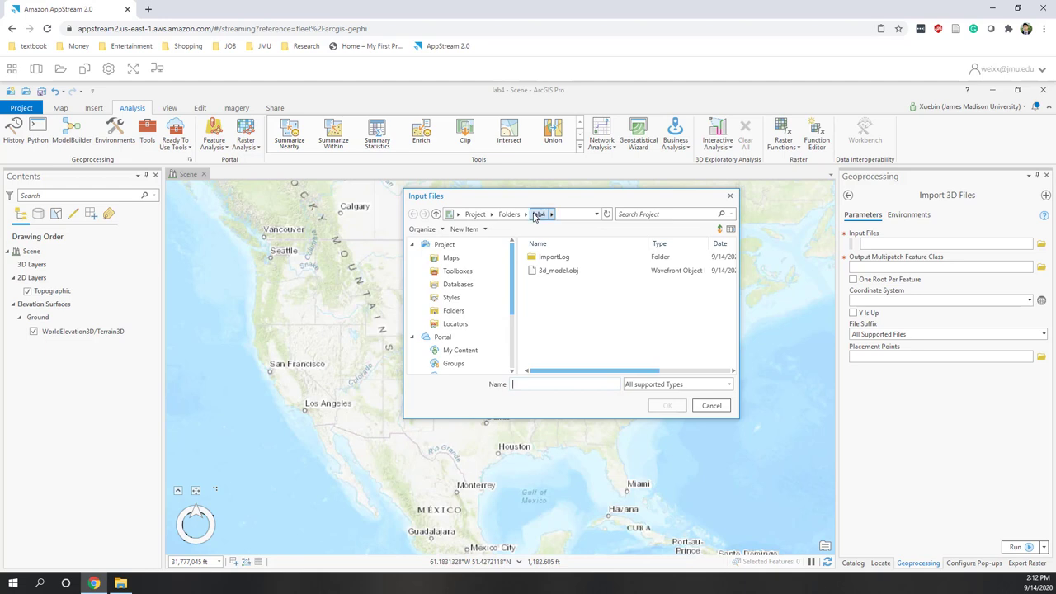
left_click(561, 271)
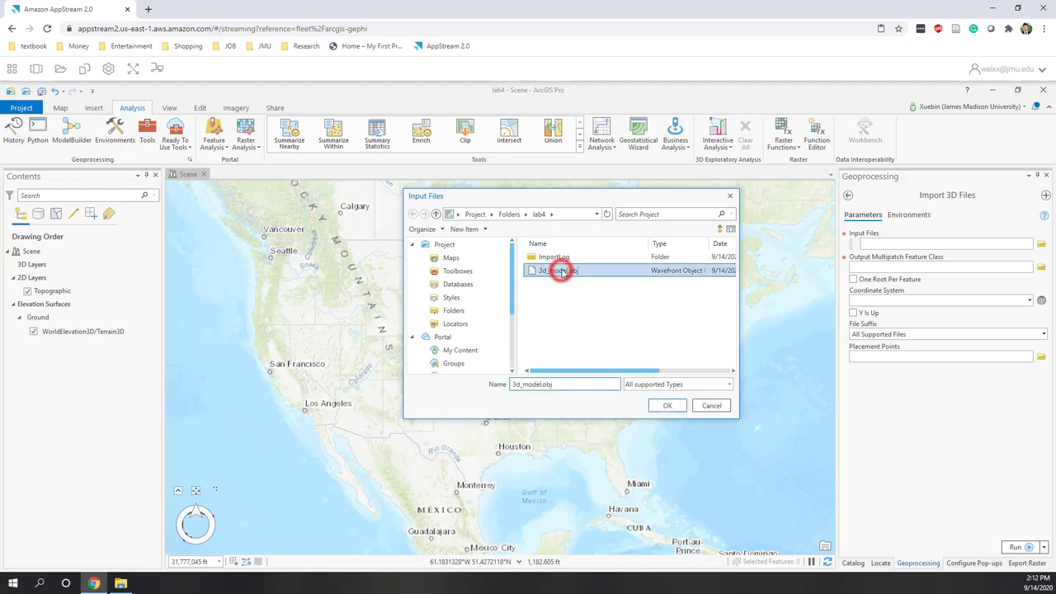
left_click(660, 405)
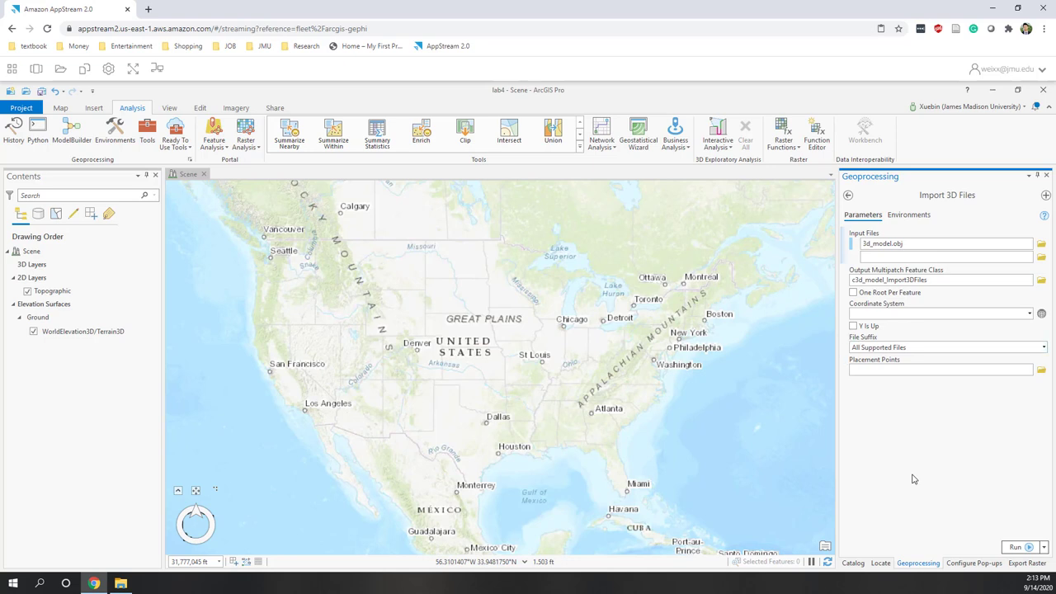
- Run the import to add the c3d_model_Import3DFiles layer, then return to the Catalog
left_click(1018, 549)
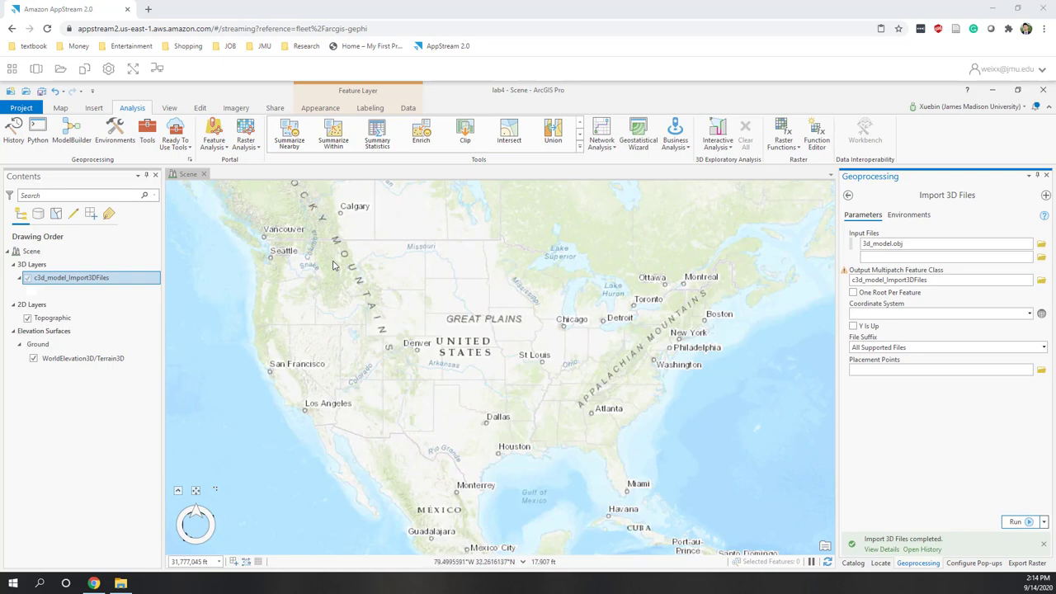
left_click(857, 563)
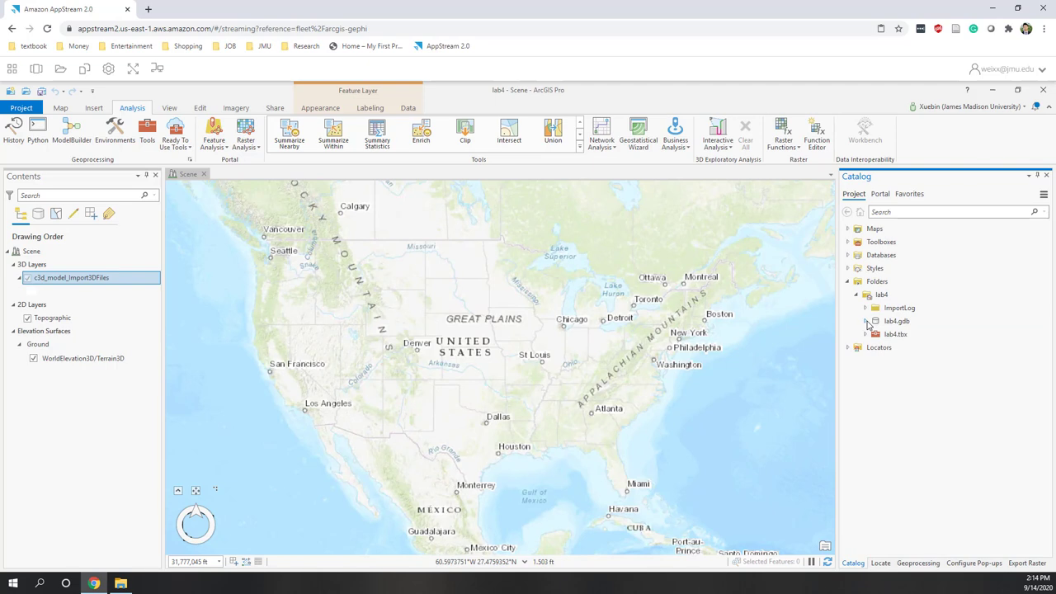
- Find c3d_model_Import3DFiles in lab4.gdb, then turn off the WorldElevation3D/Terrain3D surface and Topographic basemap
left_click(866, 322)
left_click(930, 335)
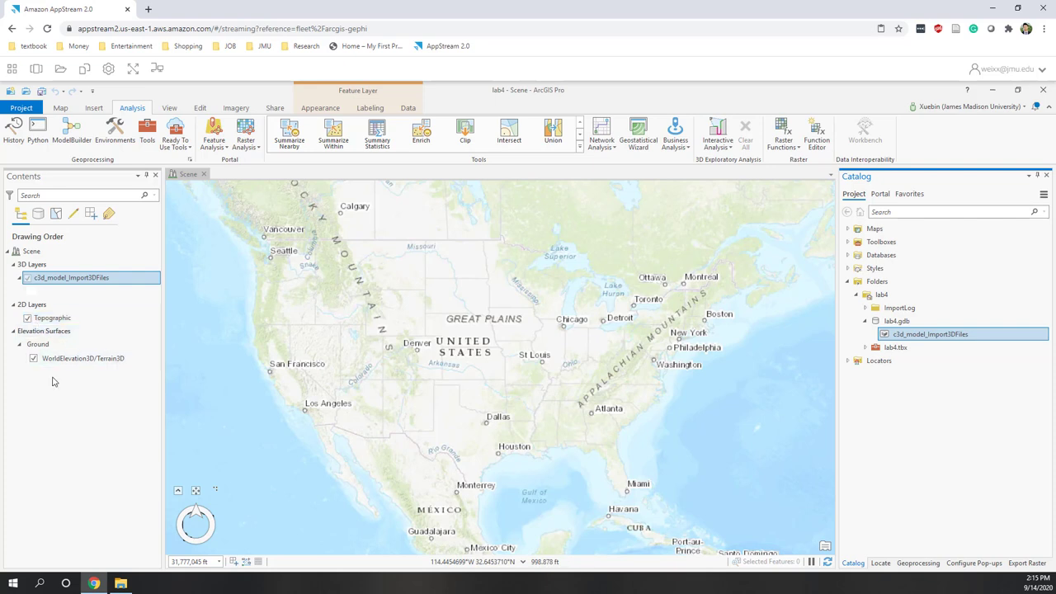
left_click(33, 359)
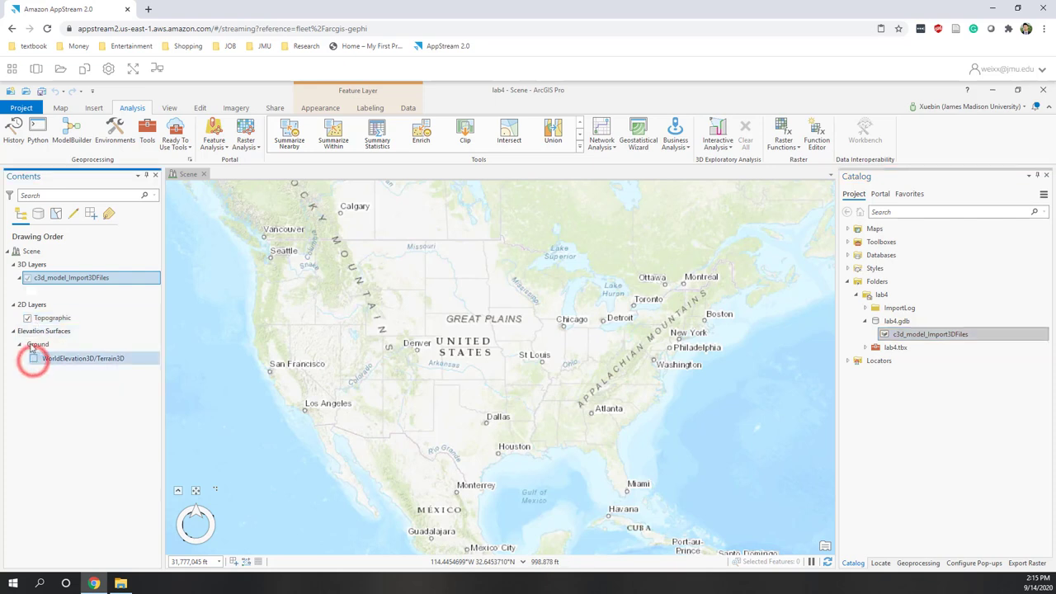
left_click(27, 318)
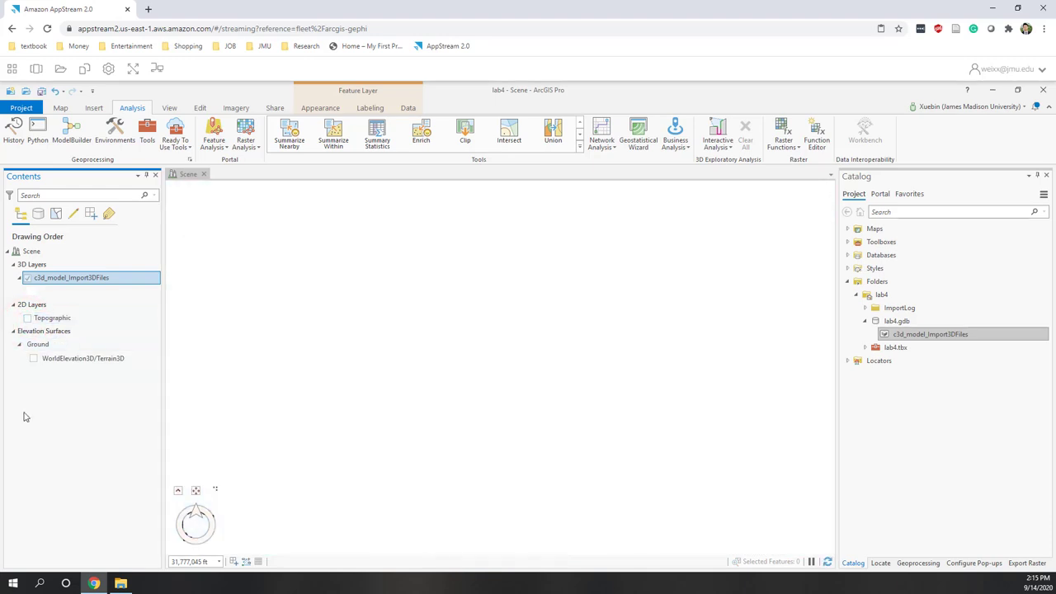
right_click(91, 281)
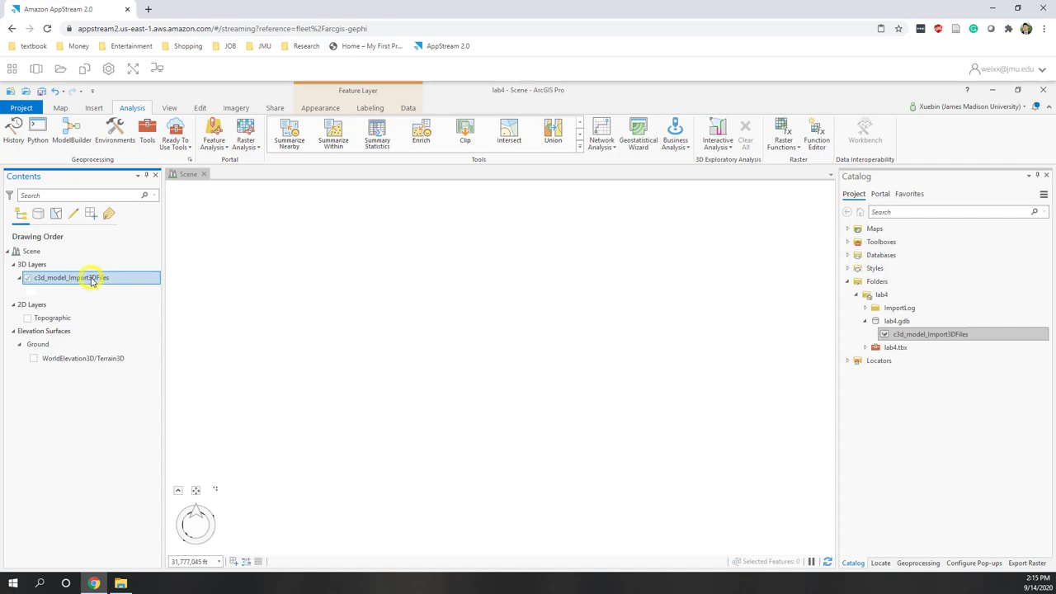